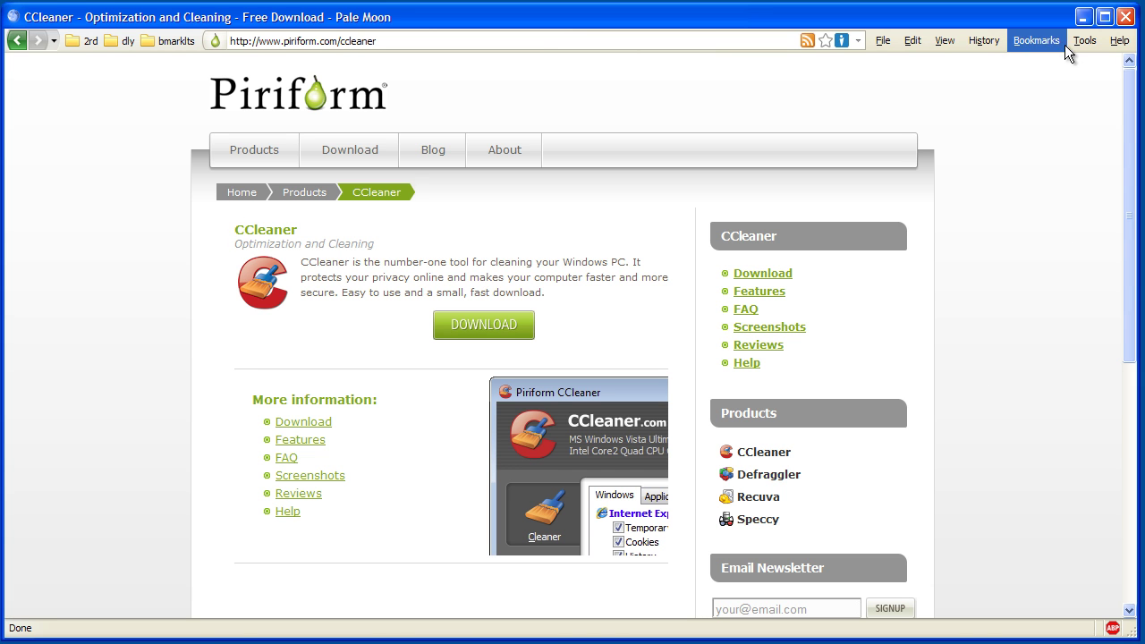
Minimize the Pale Moon browser to bring the CCleaner window into view.
click(1084, 16)
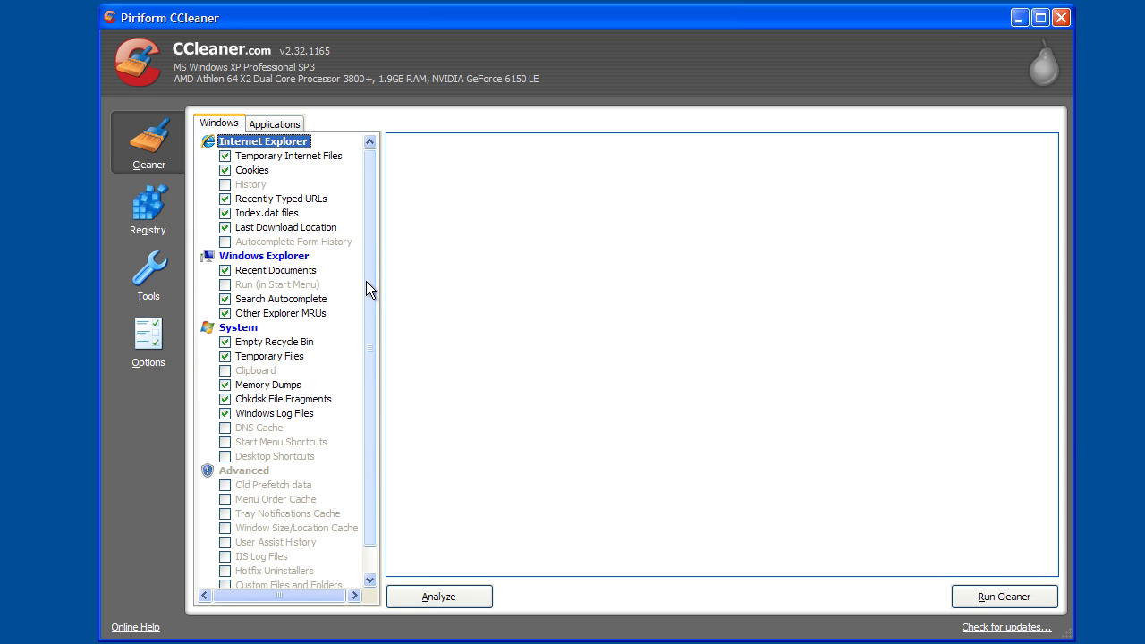
Analyze the Cleaner items, finding 150.9 MB of removable junk files.
click(439, 597)
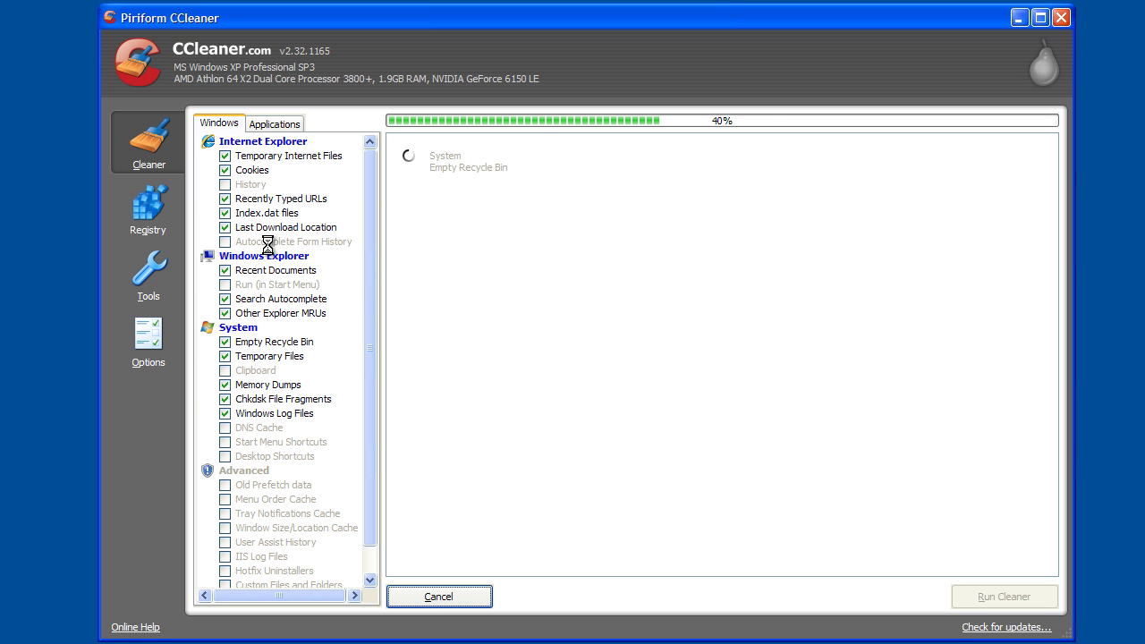
Browse the Applications tab list and inspect Media Player Classic's cleaning options.
click(275, 125)
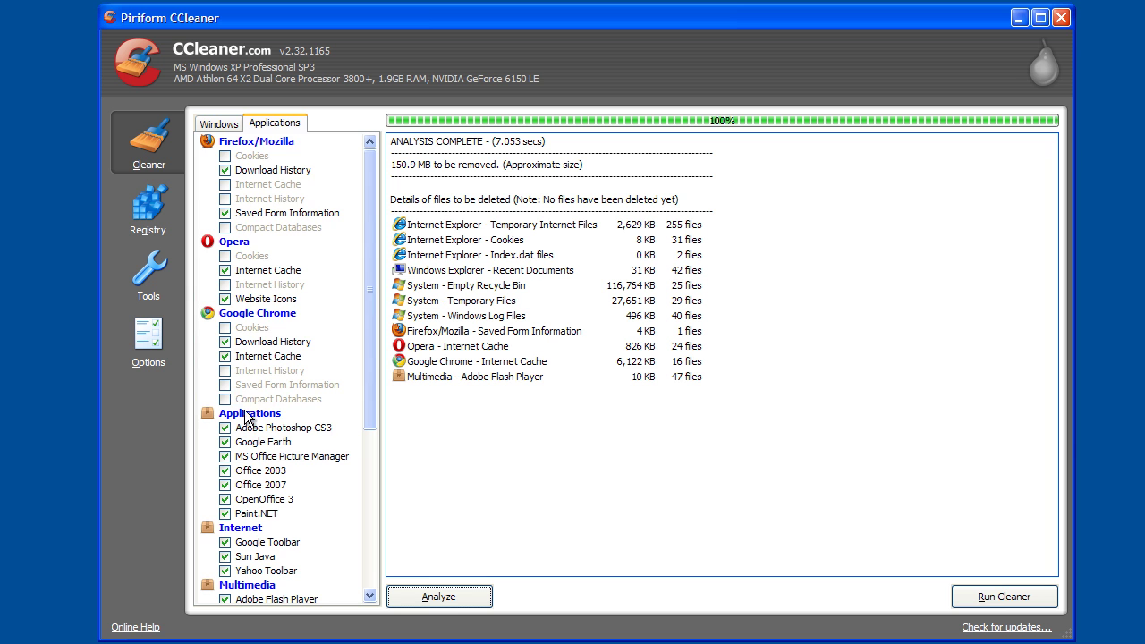
drag(369, 394, 364, 479)
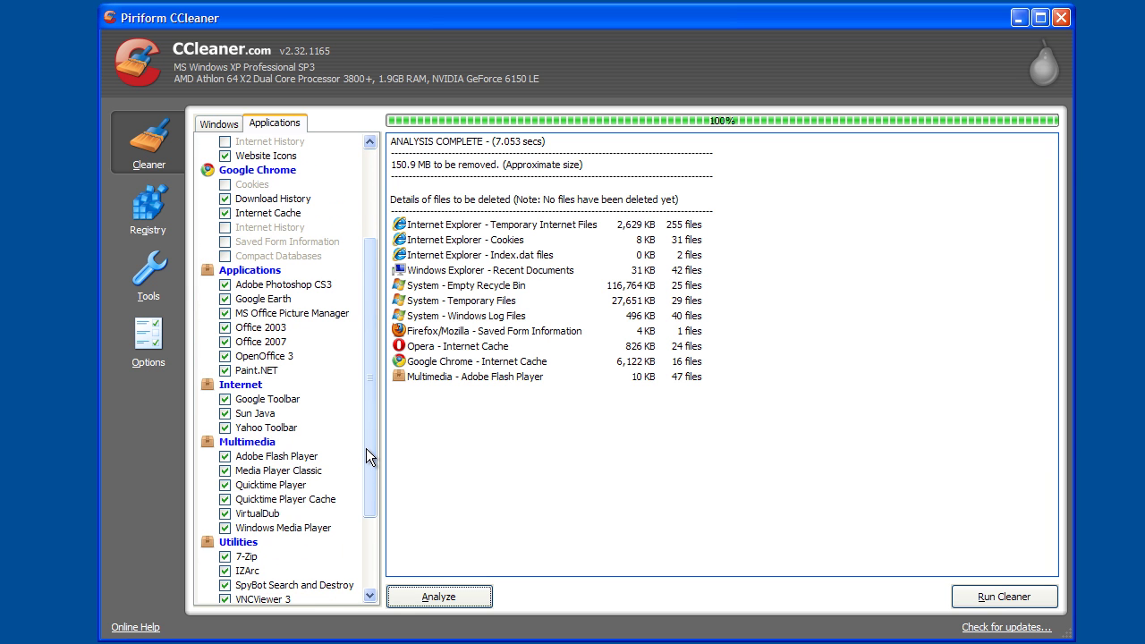
drag(366, 456, 370, 544)
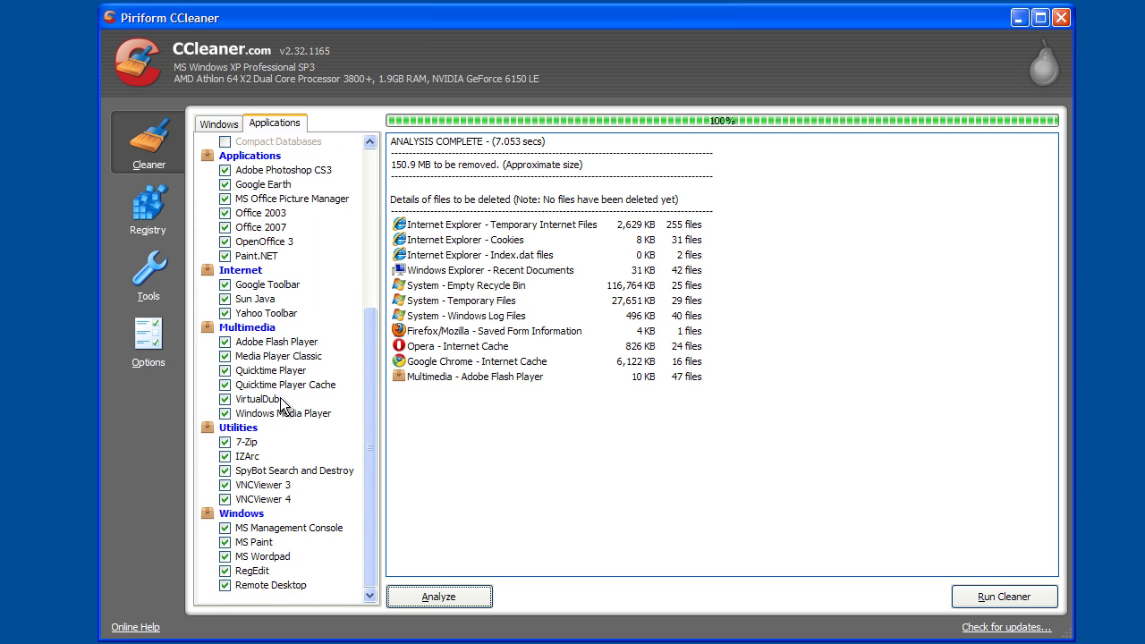
right_click(252, 361)
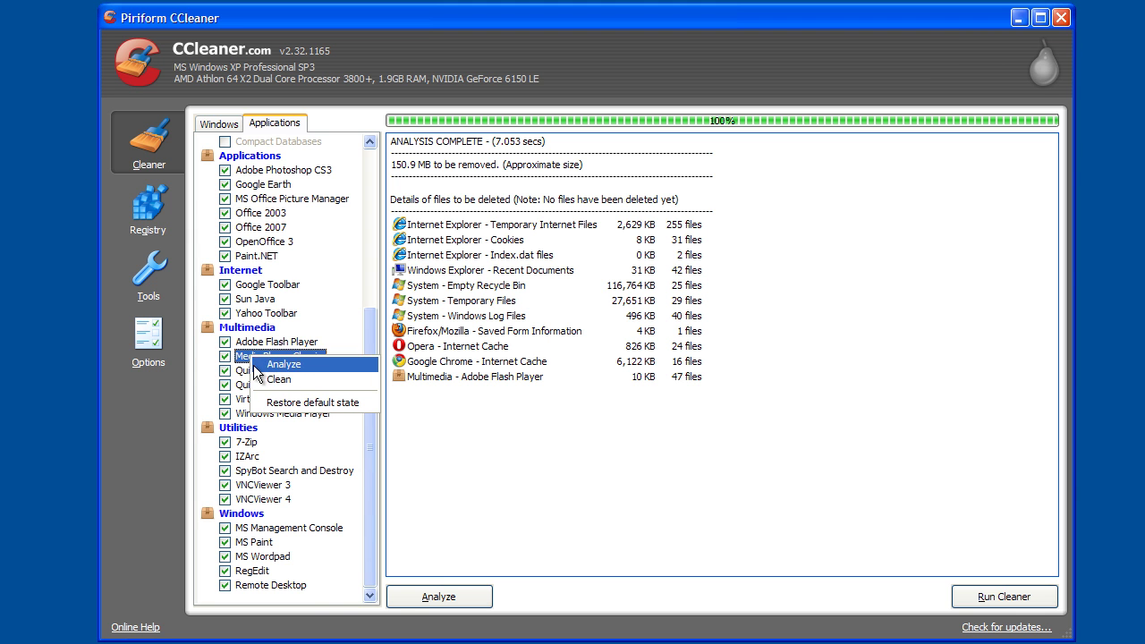
click(371, 338)
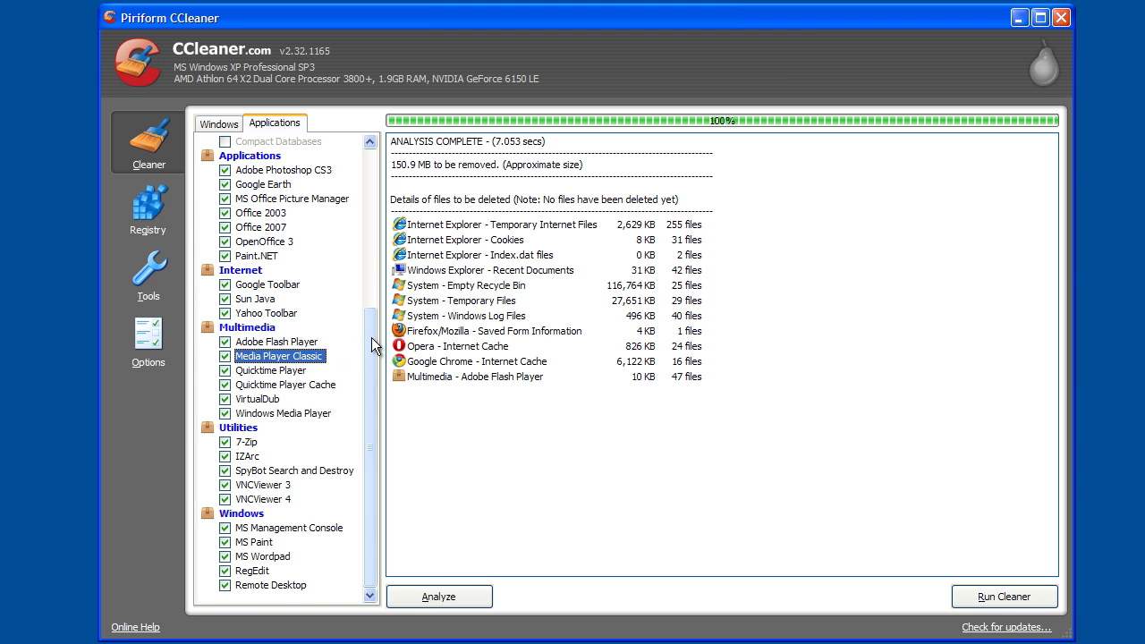
drag(372, 350, 379, 284)
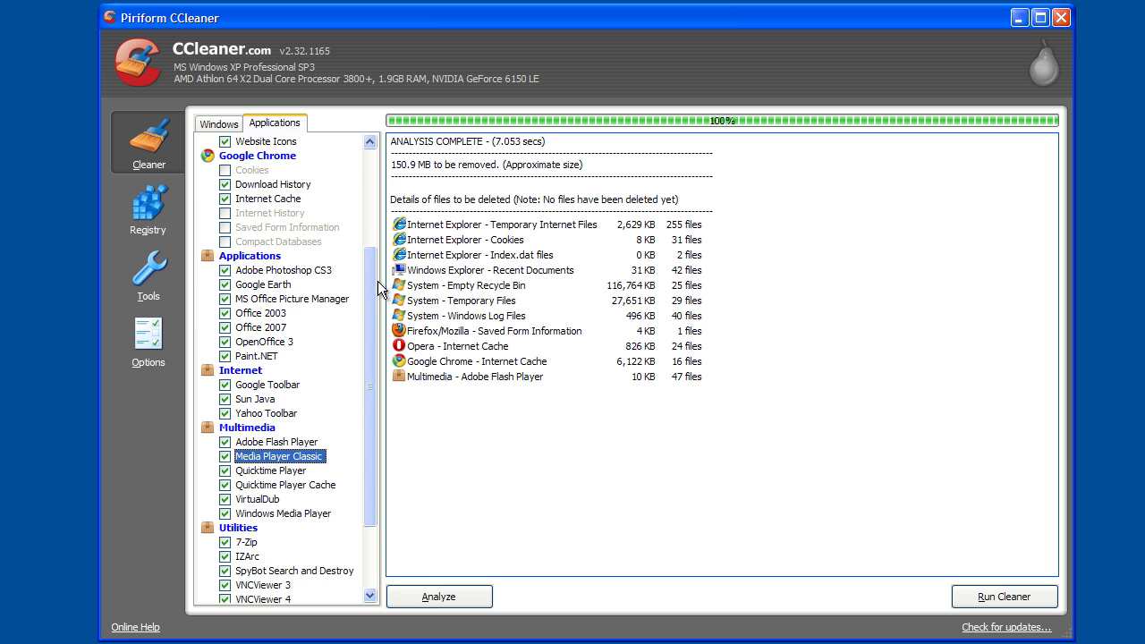
Return to the Windows items and run the cleaner to delete the 150.9 MB.
click(219, 123)
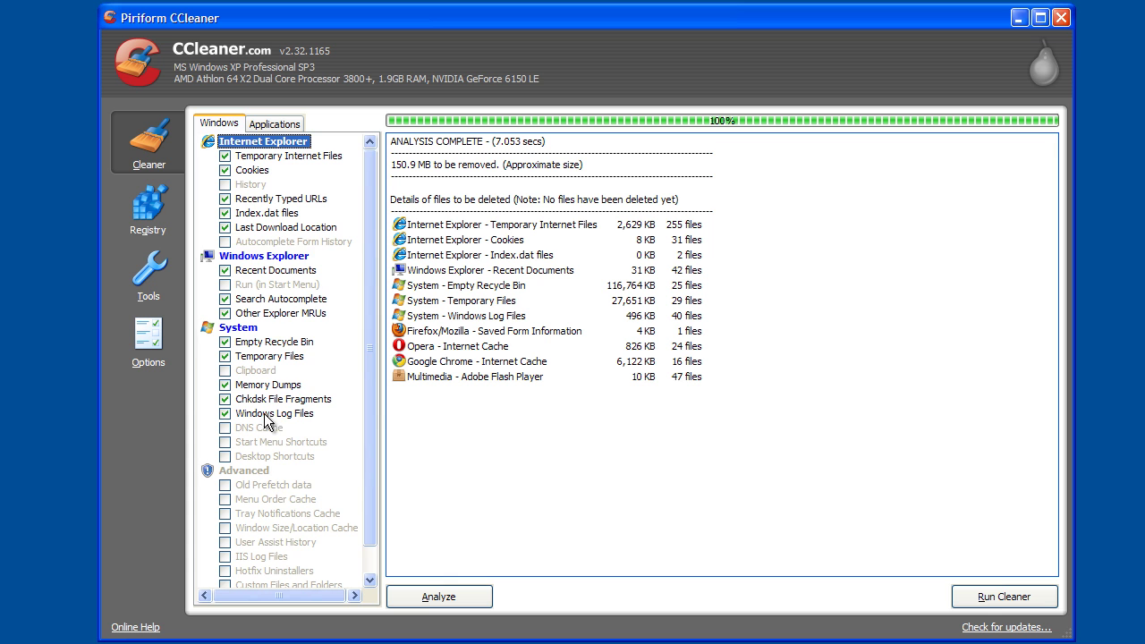
drag(370, 472, 369, 507)
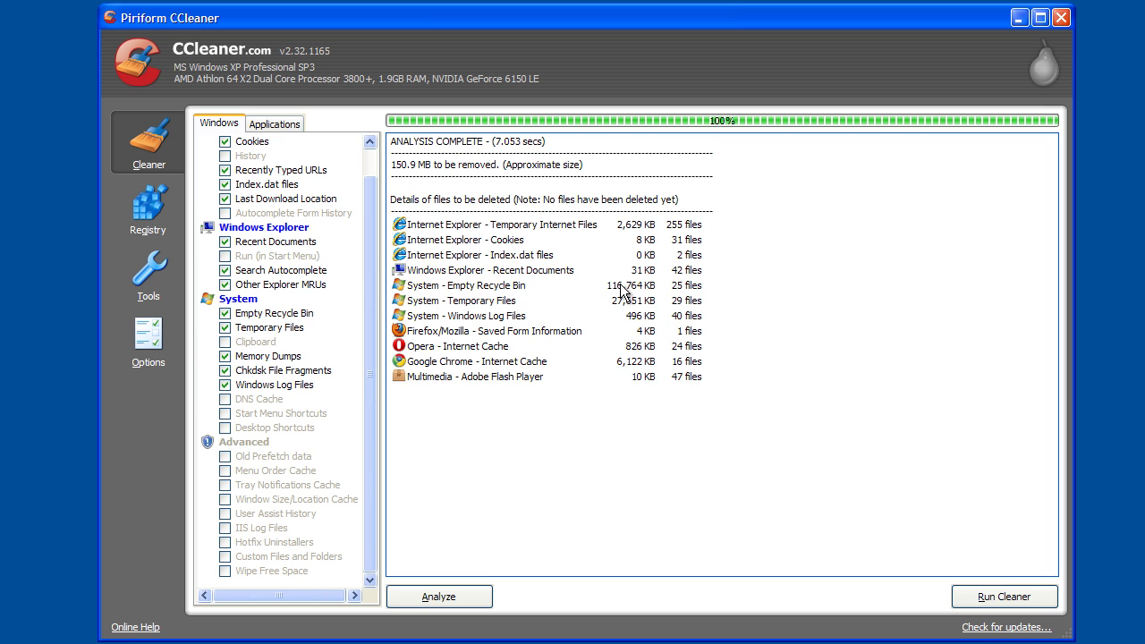
click(984, 596)
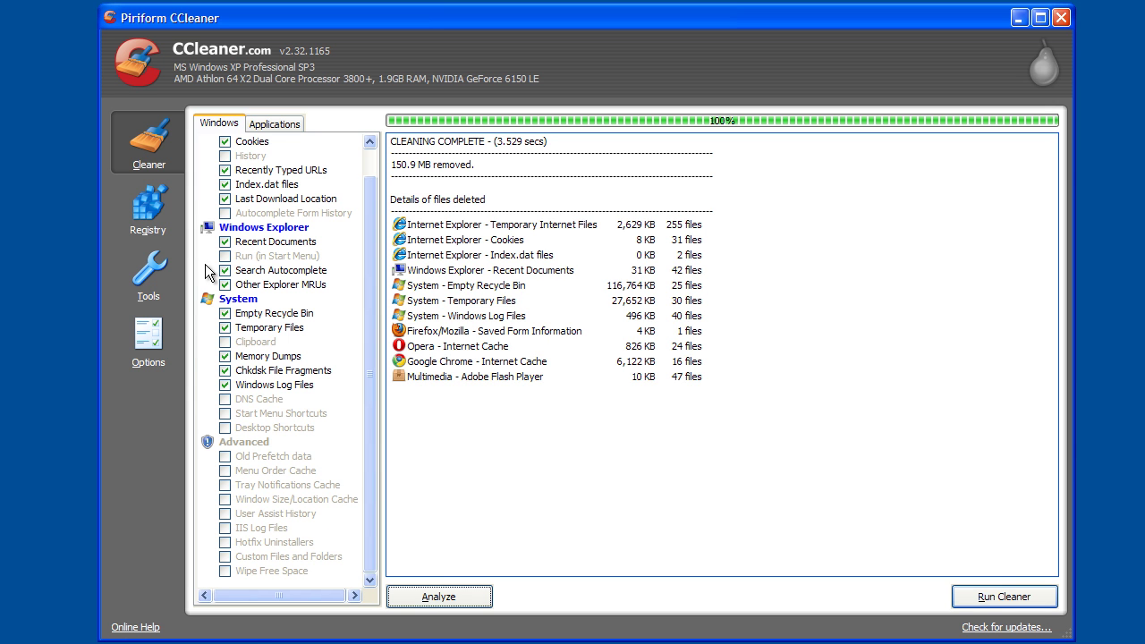
Scan the Registry section for issues like missing shared DLLs and unused extensions.
click(158, 214)
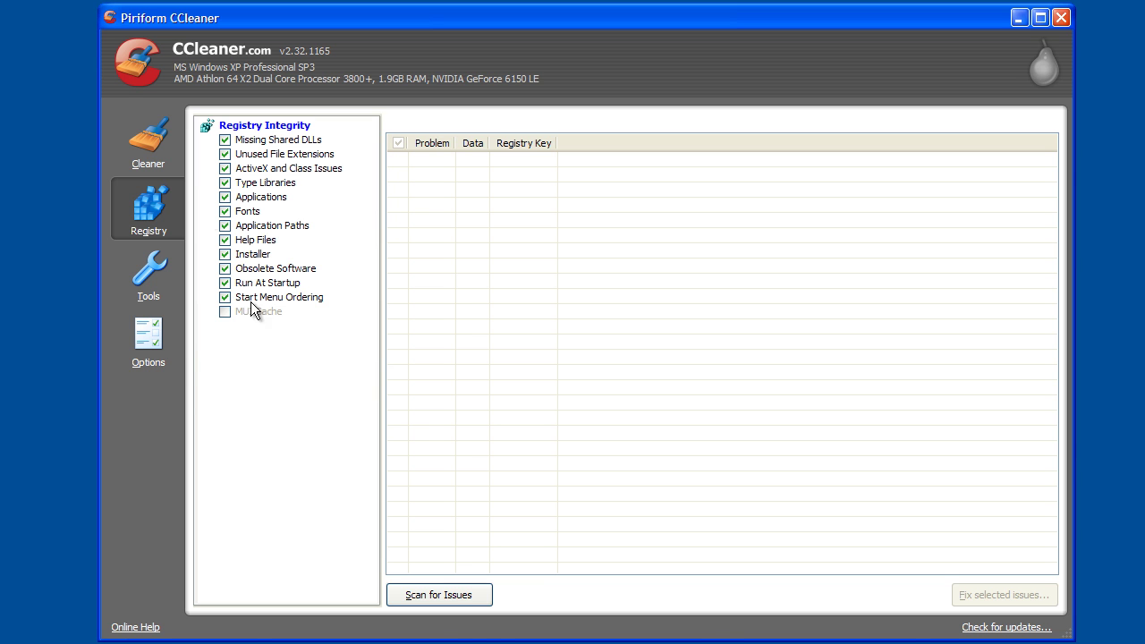
click(452, 601)
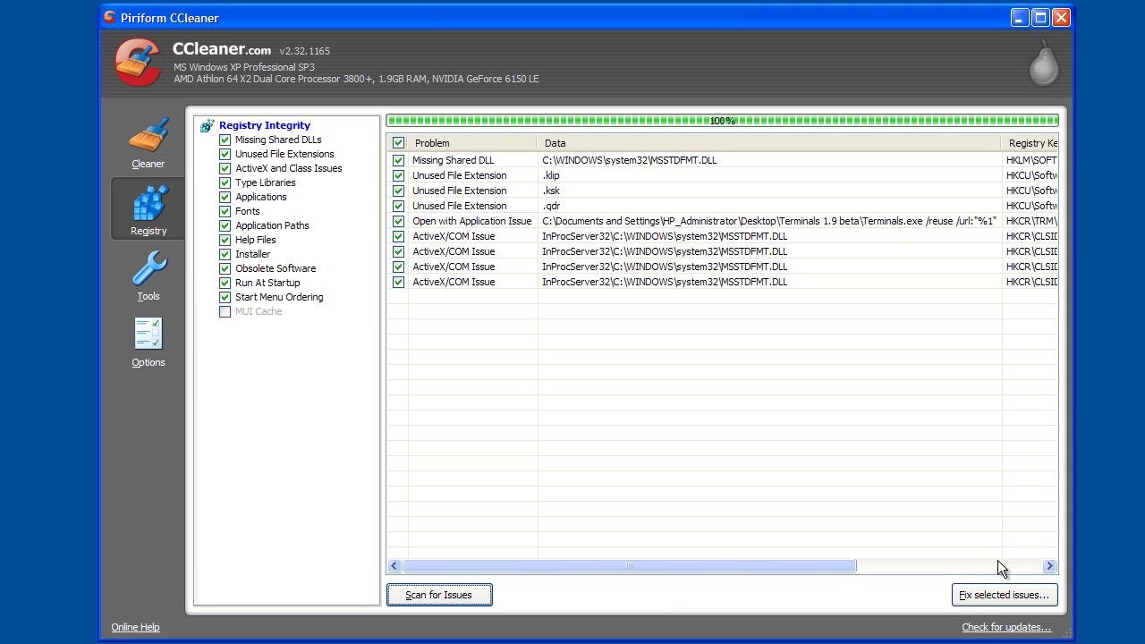
Fix all selected registry issues, handle the backup prompt, and rescan to confirm none remain.
click(1001, 594)
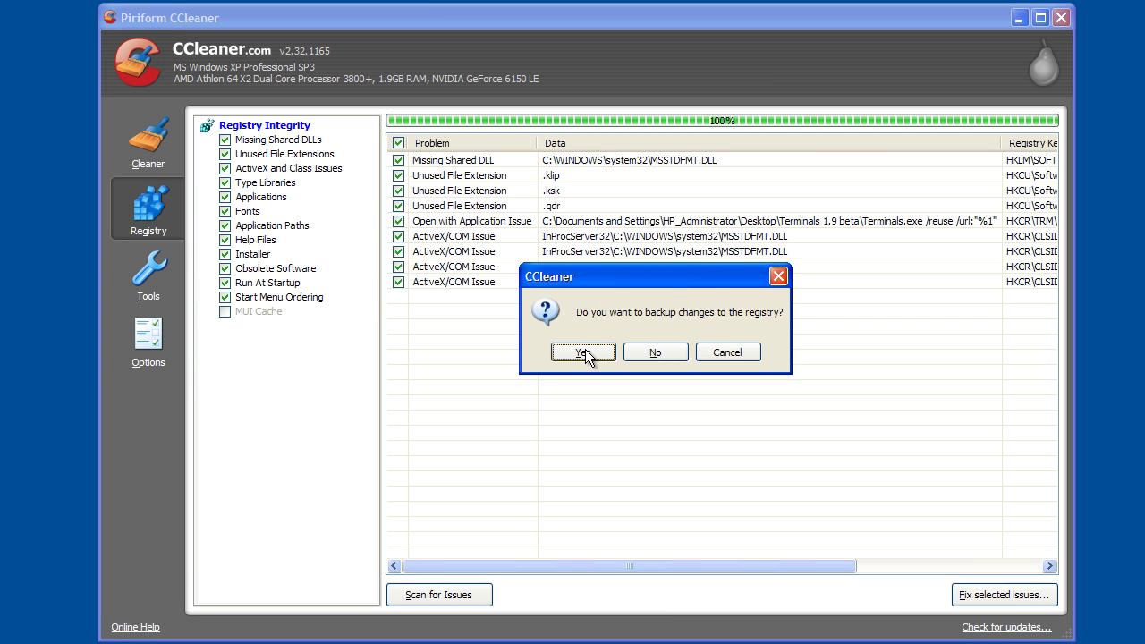
click(654, 353)
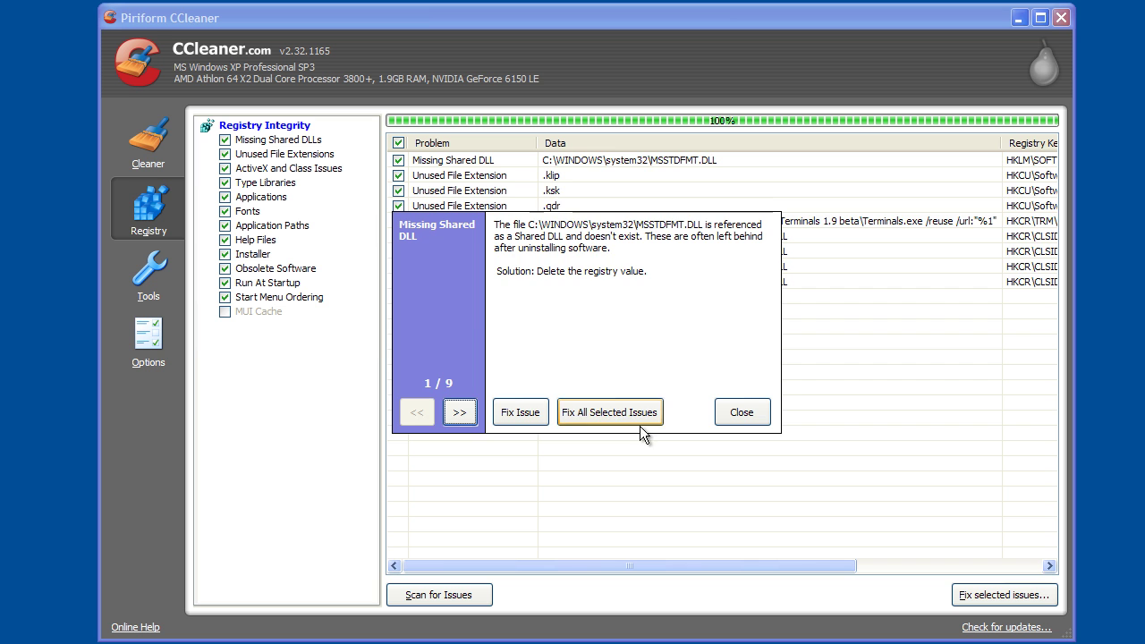
click(629, 422)
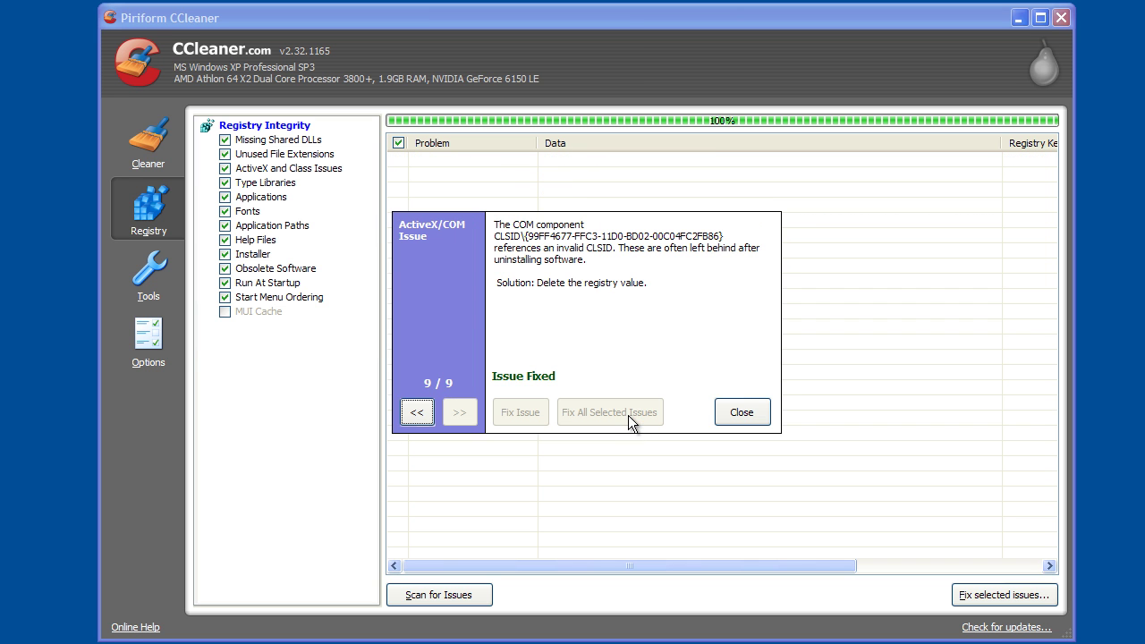
click(736, 410)
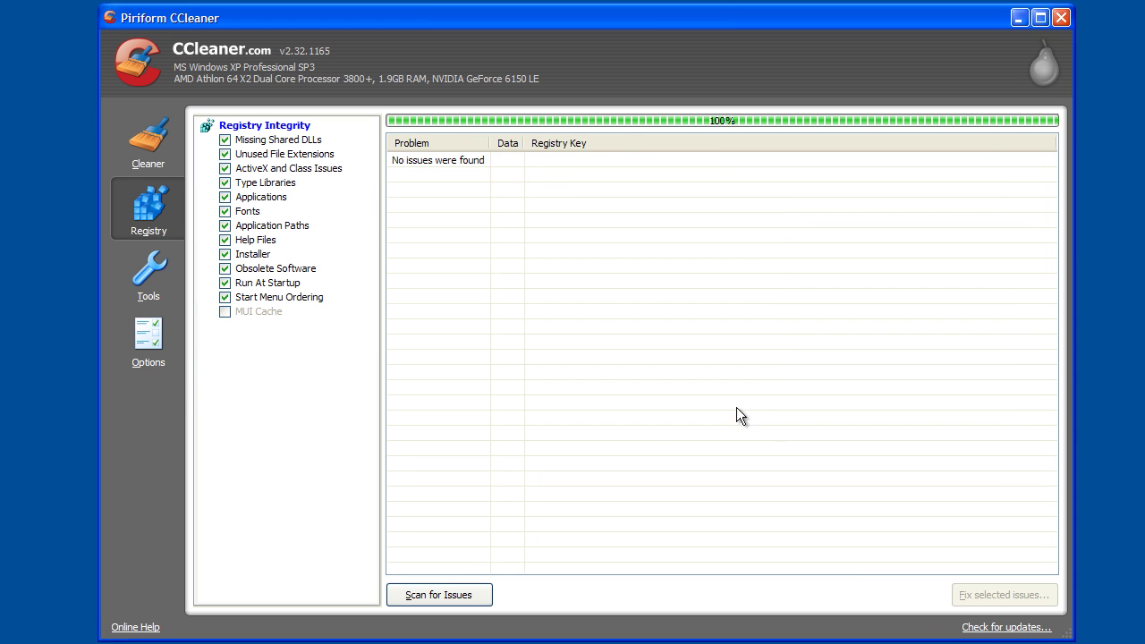
click(437, 594)
Browse Tools: Startup entries, Uninstall list with Adobe Flash Player 10 Plugin, then System Restore points.
click(149, 277)
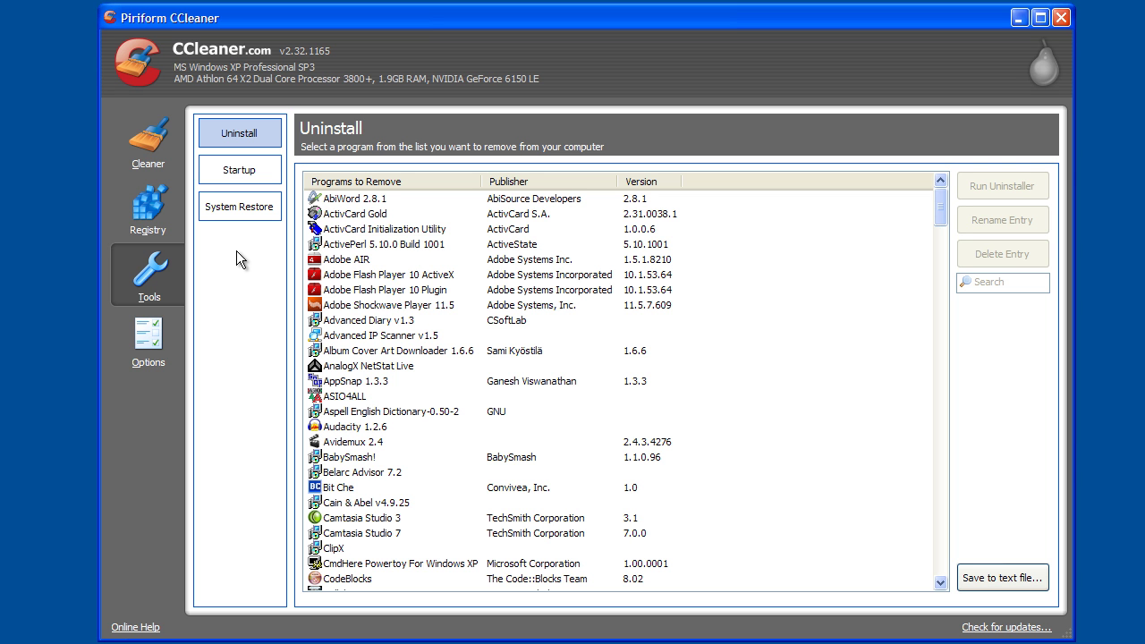
click(239, 172)
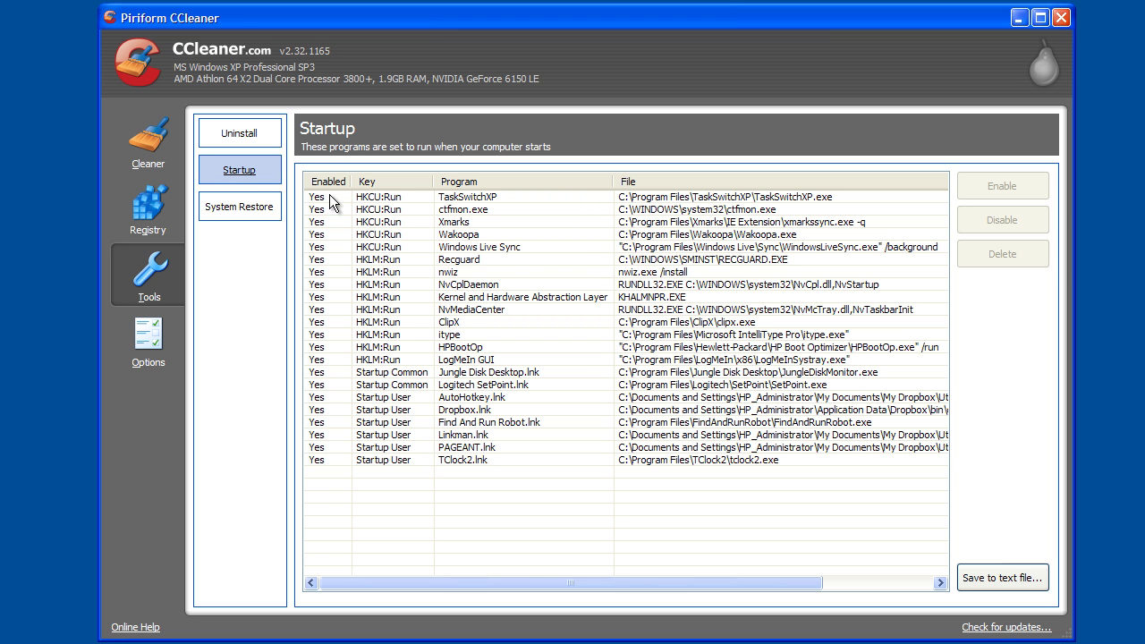
click(253, 136)
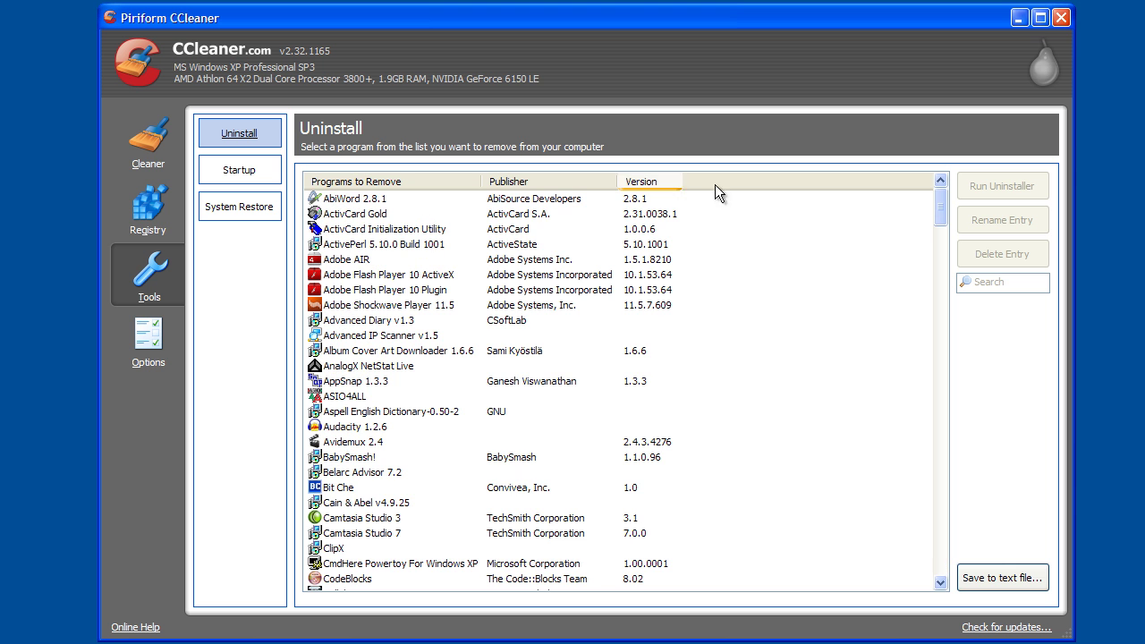
click(368, 292)
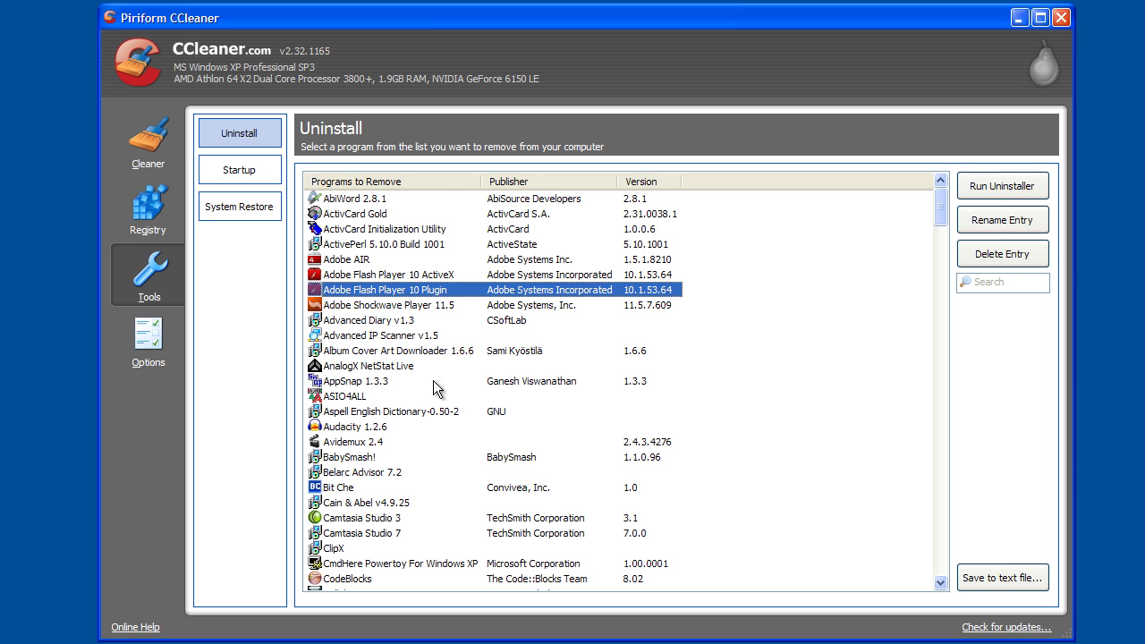
click(237, 170)
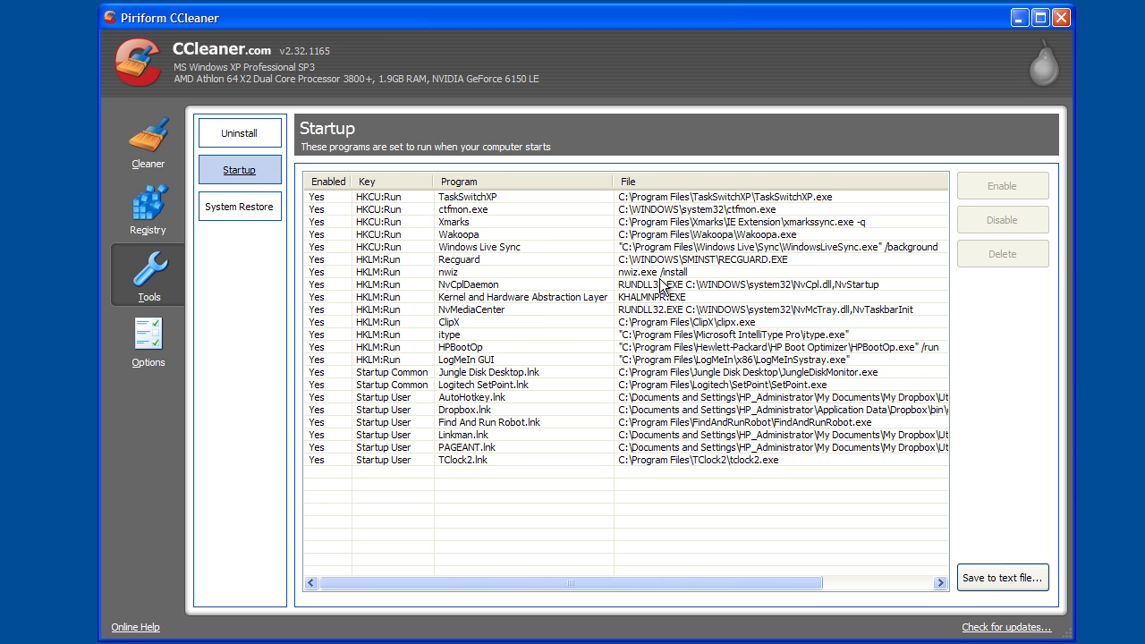
click(236, 206)
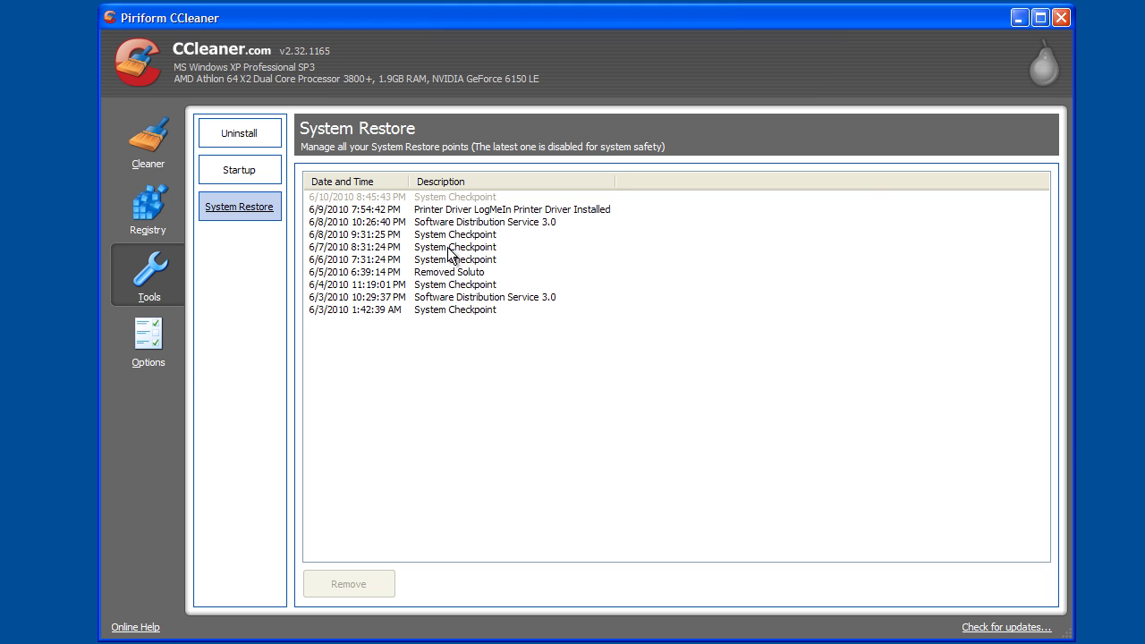
Tour the Options pages Settings, Cookies, Include, Exclude and Advanced, then return to Cleaner.
click(143, 347)
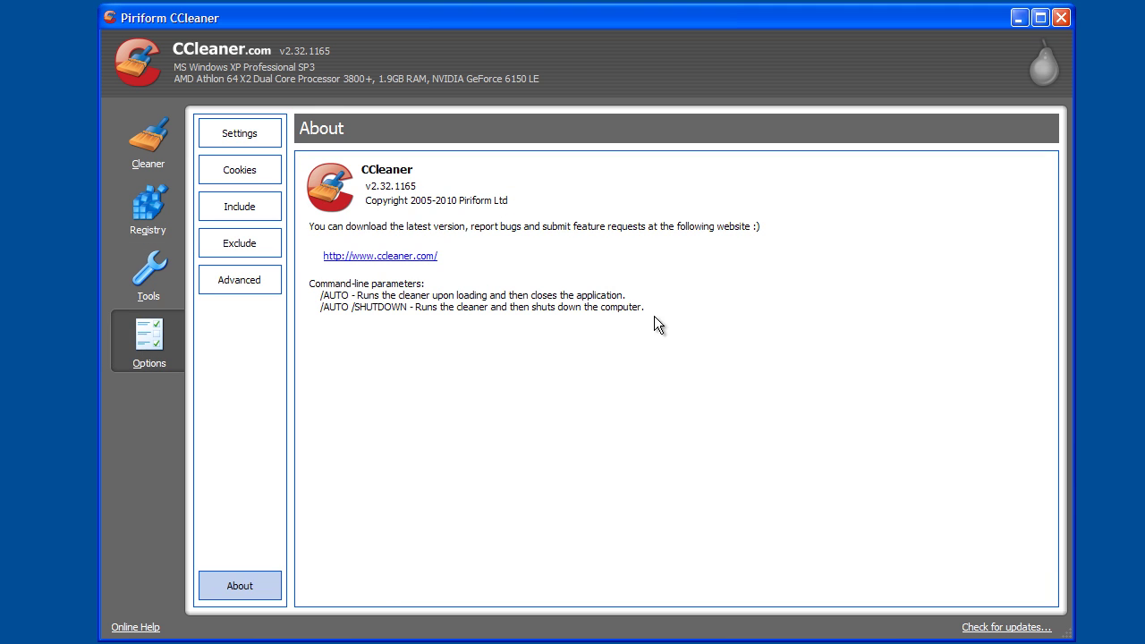
click(237, 141)
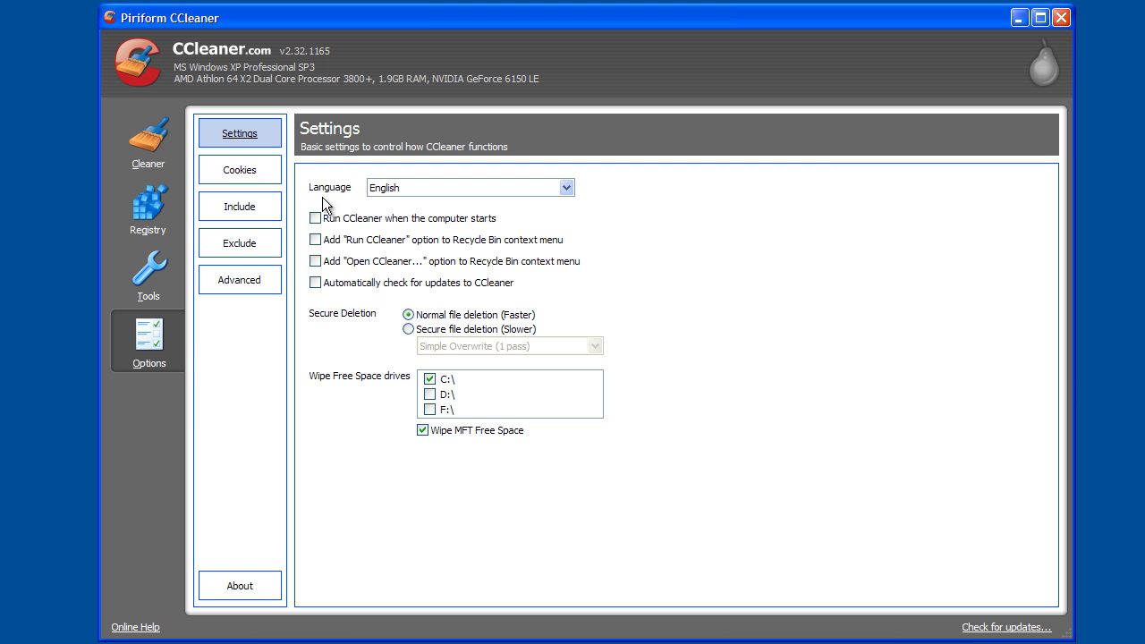
click(250, 175)
click(247, 213)
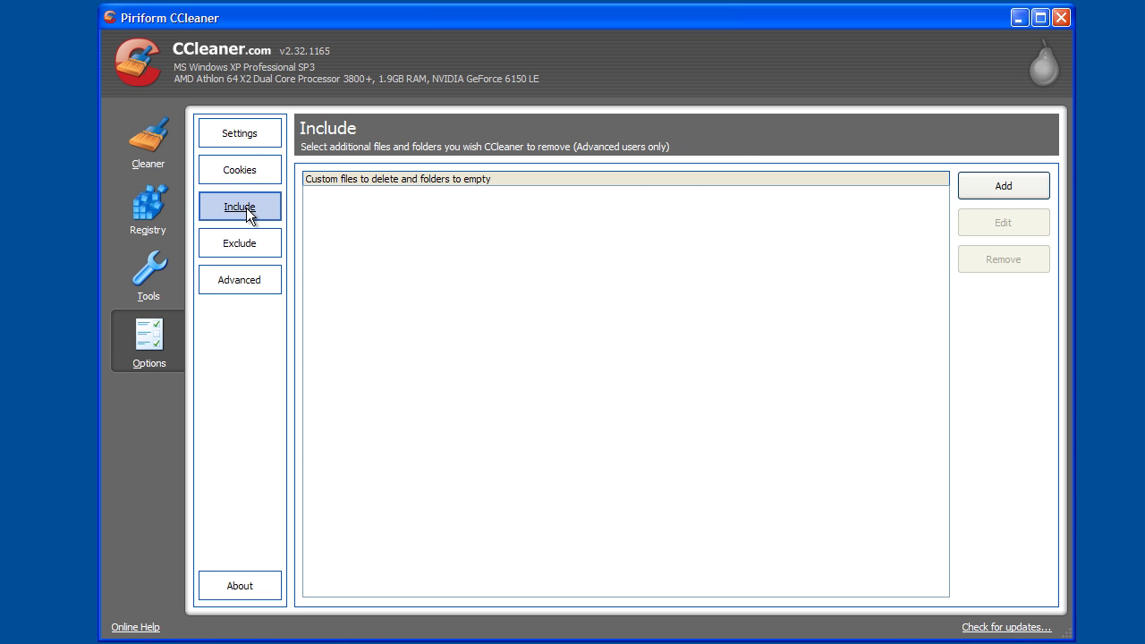
click(243, 177)
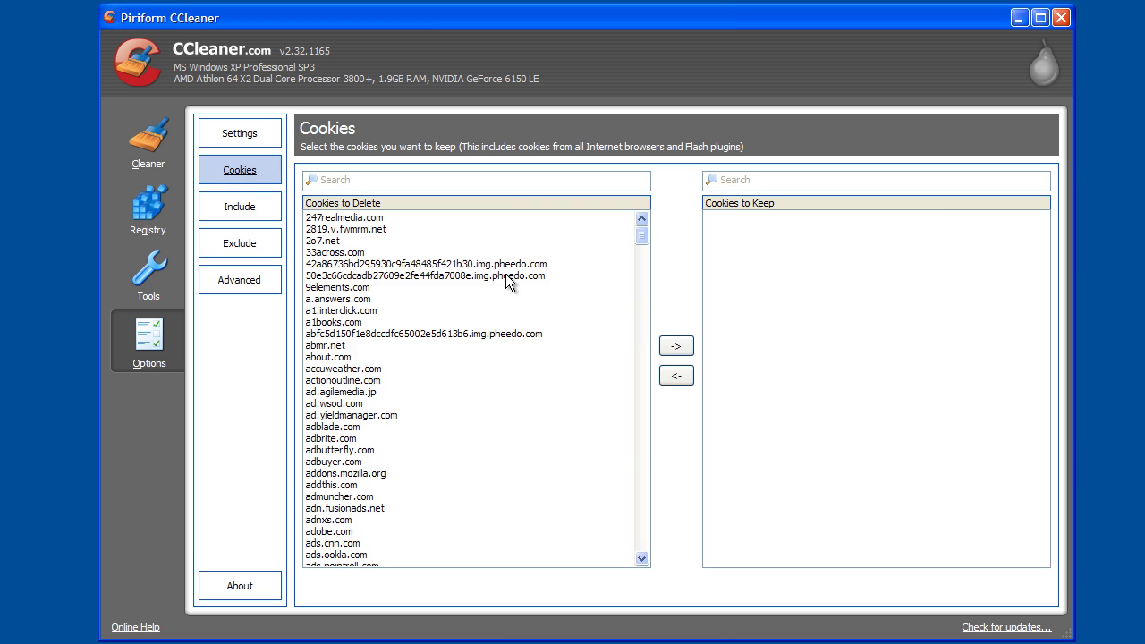
click(256, 252)
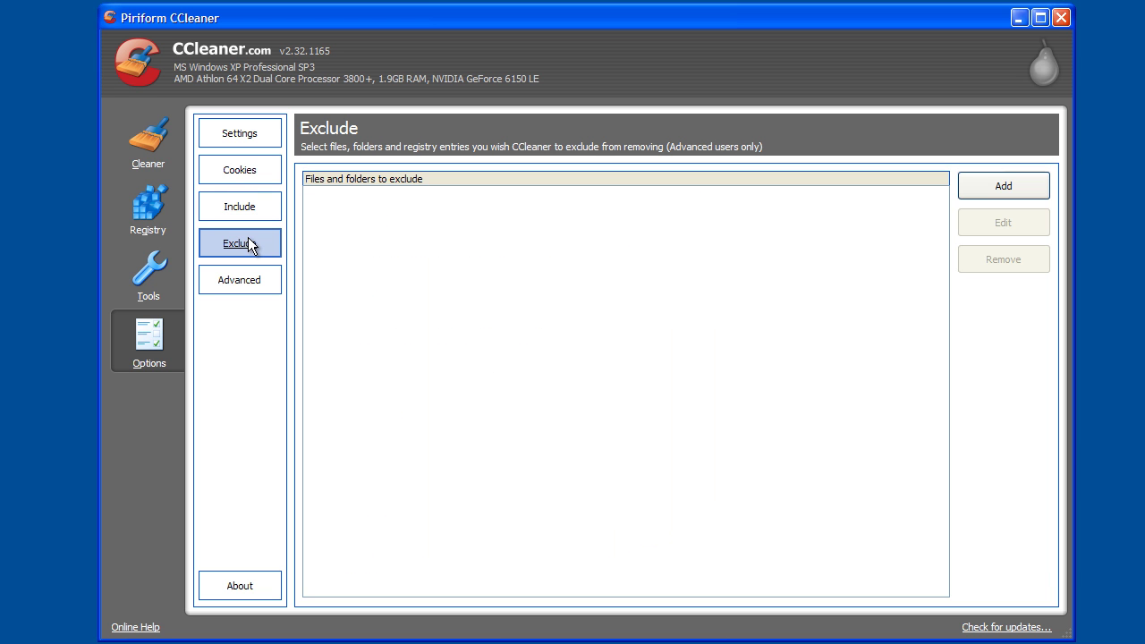
click(231, 286)
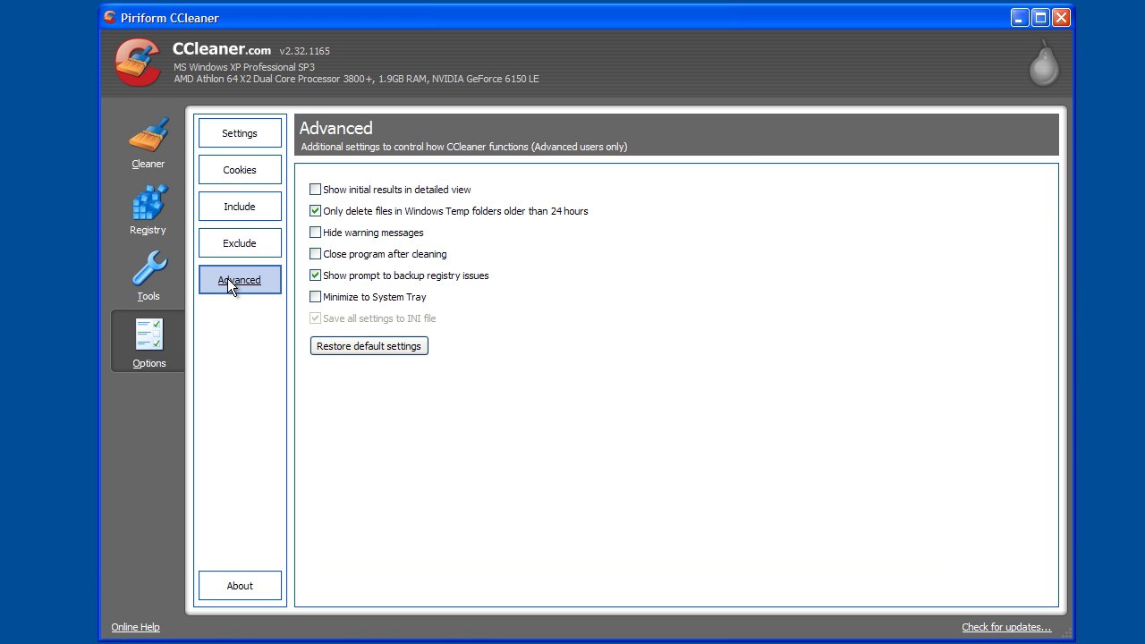
click(147, 150)
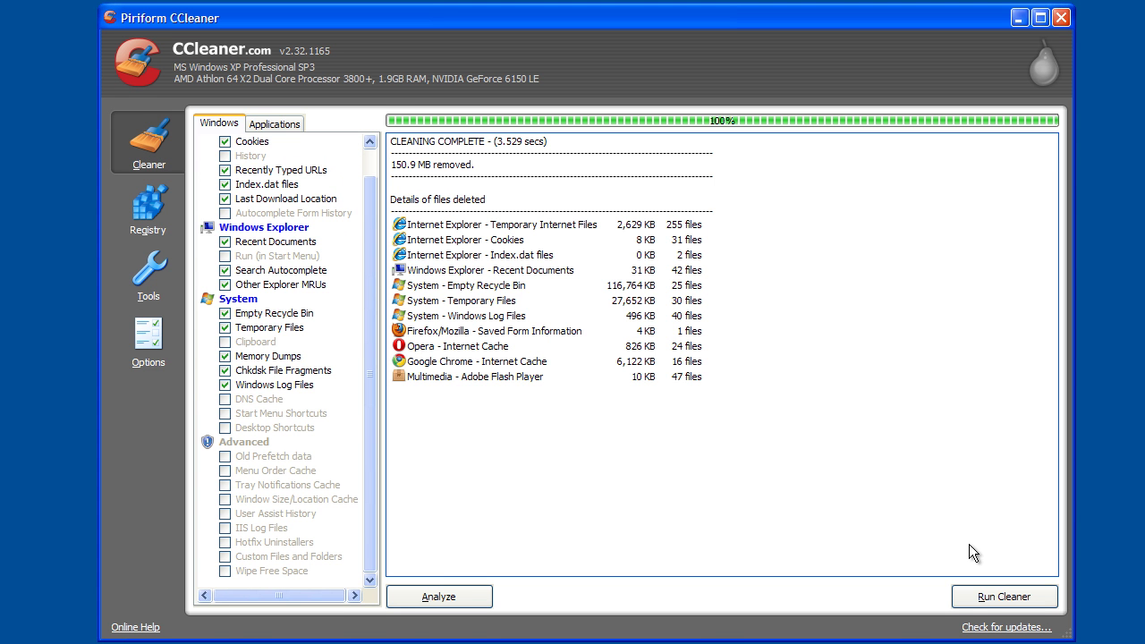